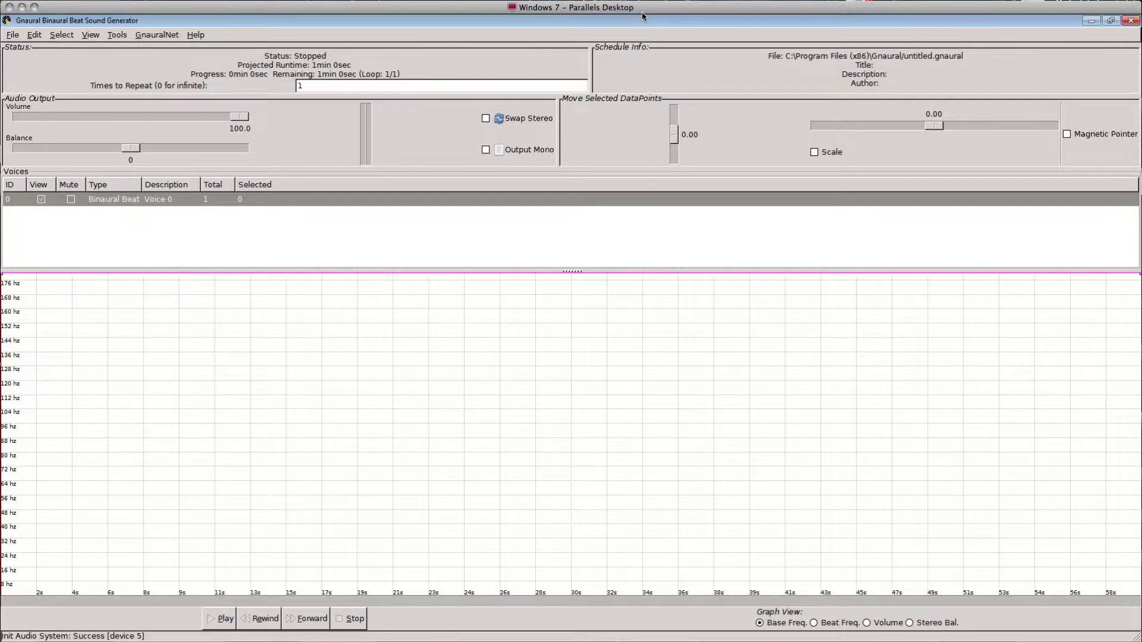
# - Bring up the recent-files list under the File menu
pyautogui.click(13, 35)
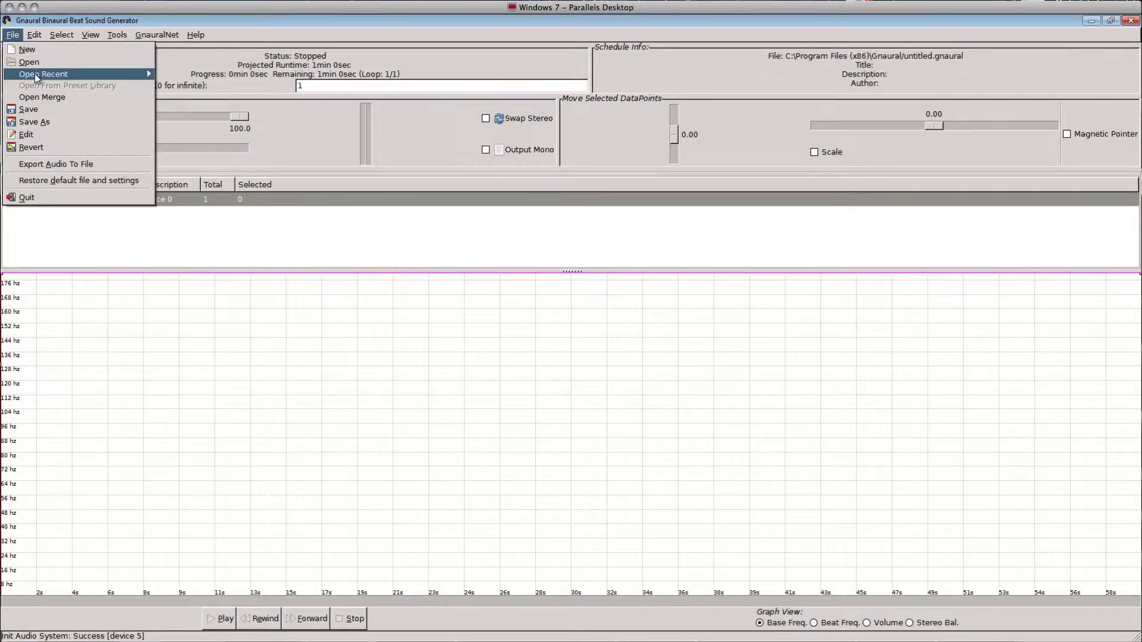
pyautogui.moveTo(36, 77)
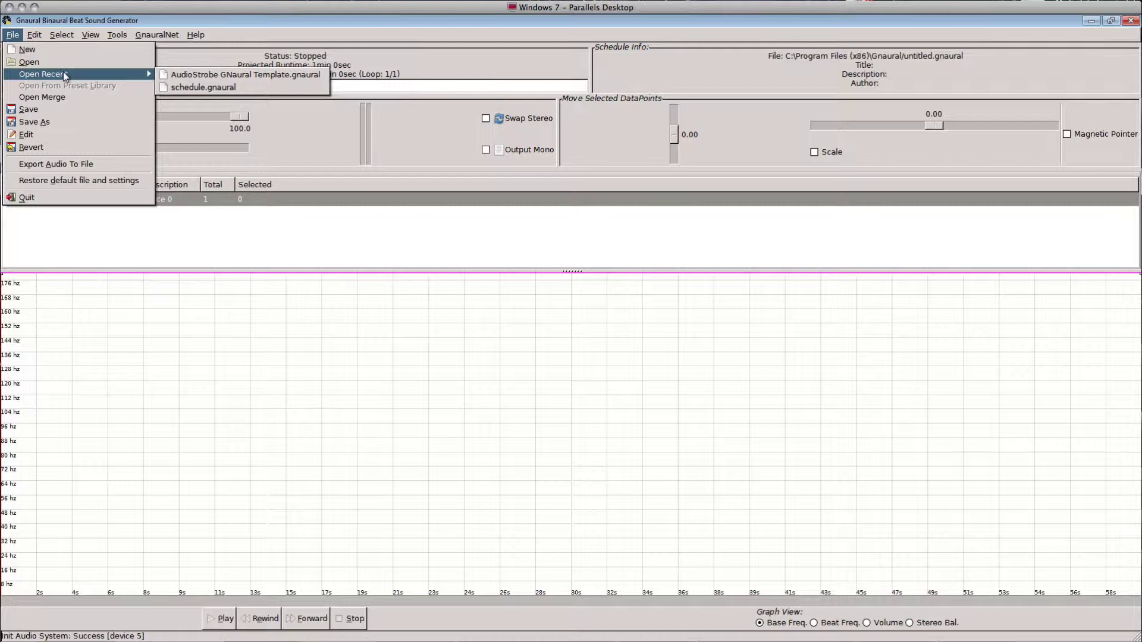
# - Load the AudioStrobe GNaural Template and inspect its base frequency and volume curves, ending on base frequency
pyautogui.click(184, 75)
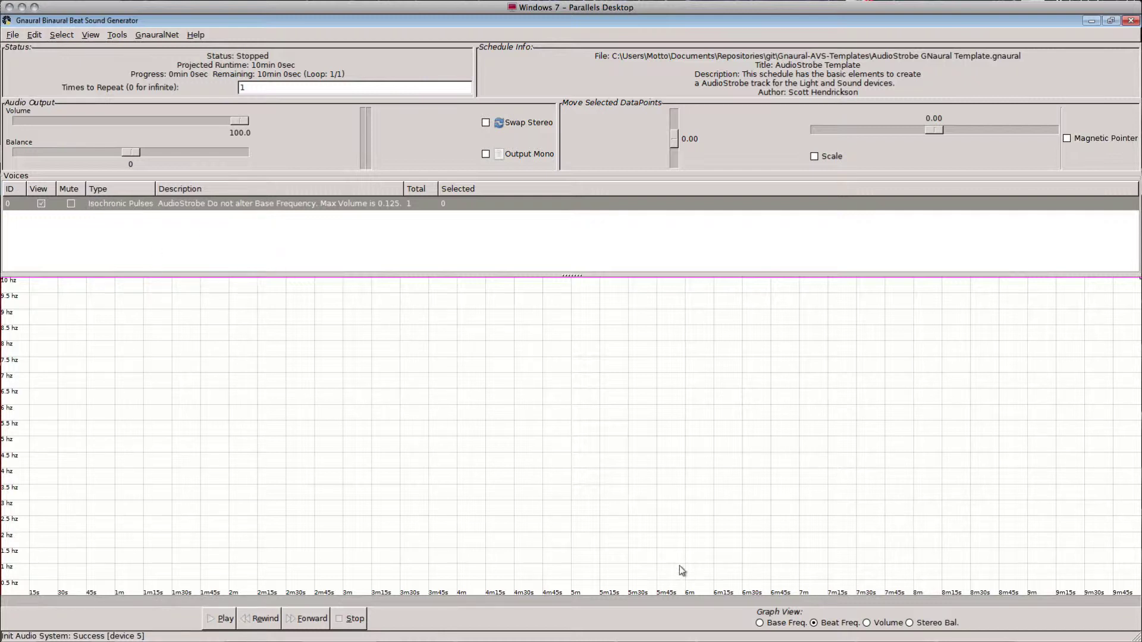
pyautogui.click(784, 624)
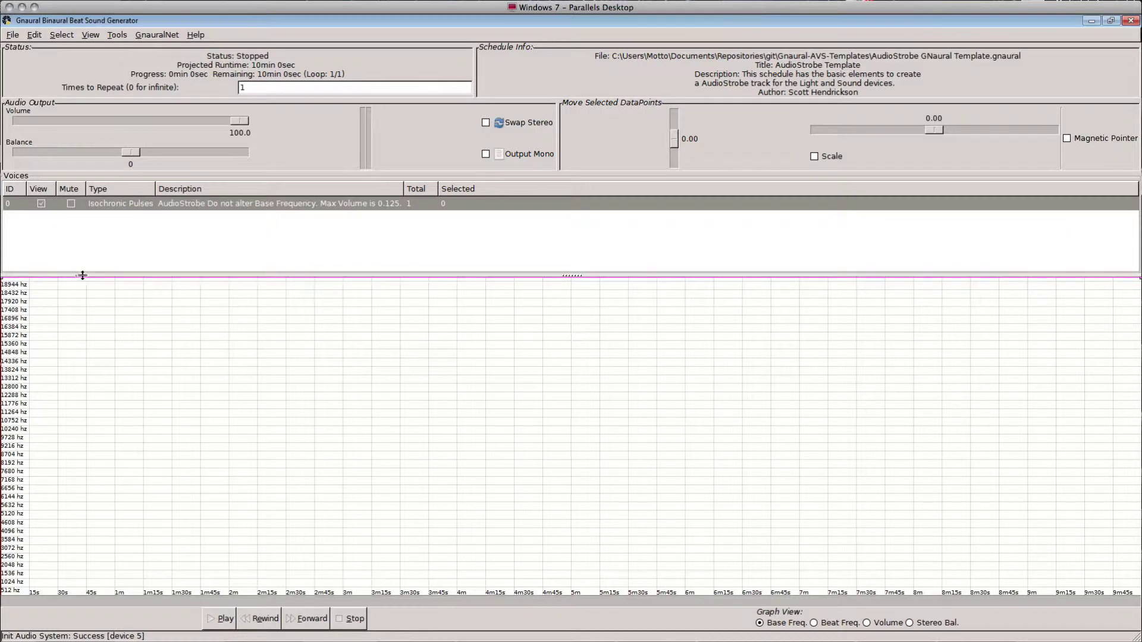
pyautogui.click(879, 623)
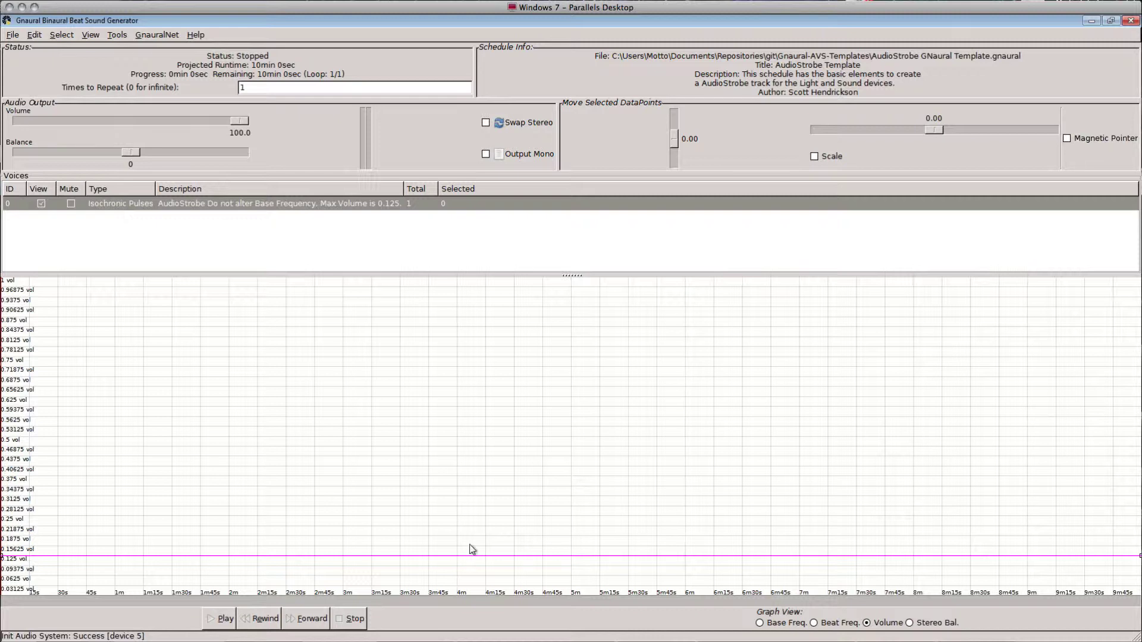
pyautogui.click(787, 625)
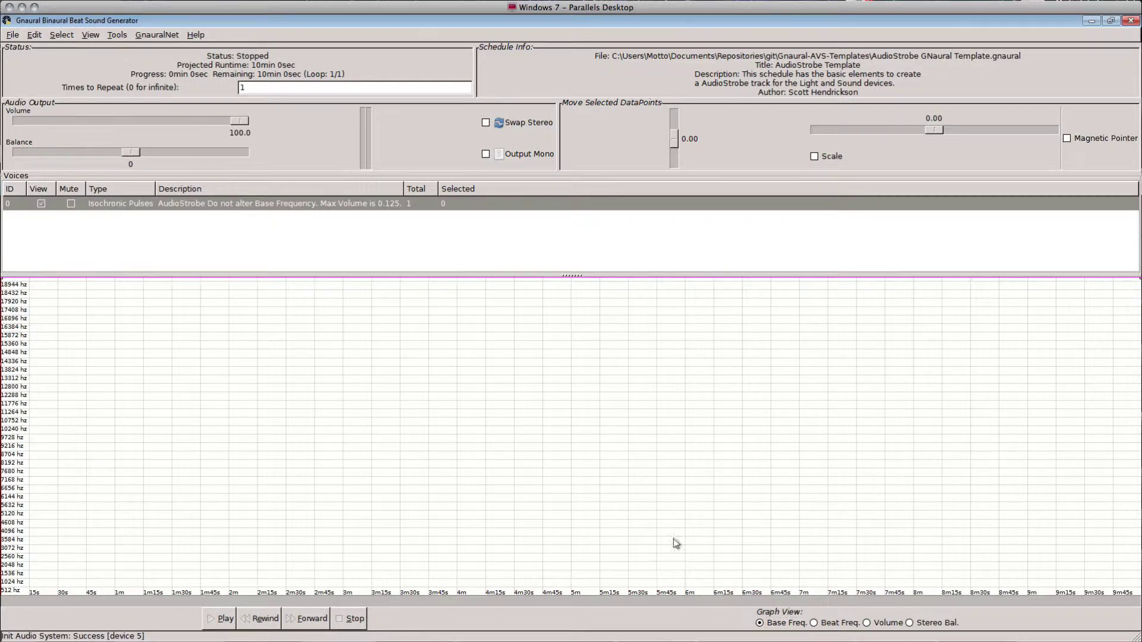
# - Add five beat-frequency datapoints: dipping near 8 hz, rising near 9.5 hz, then falling to about 5 hz
pyautogui.click(838, 626)
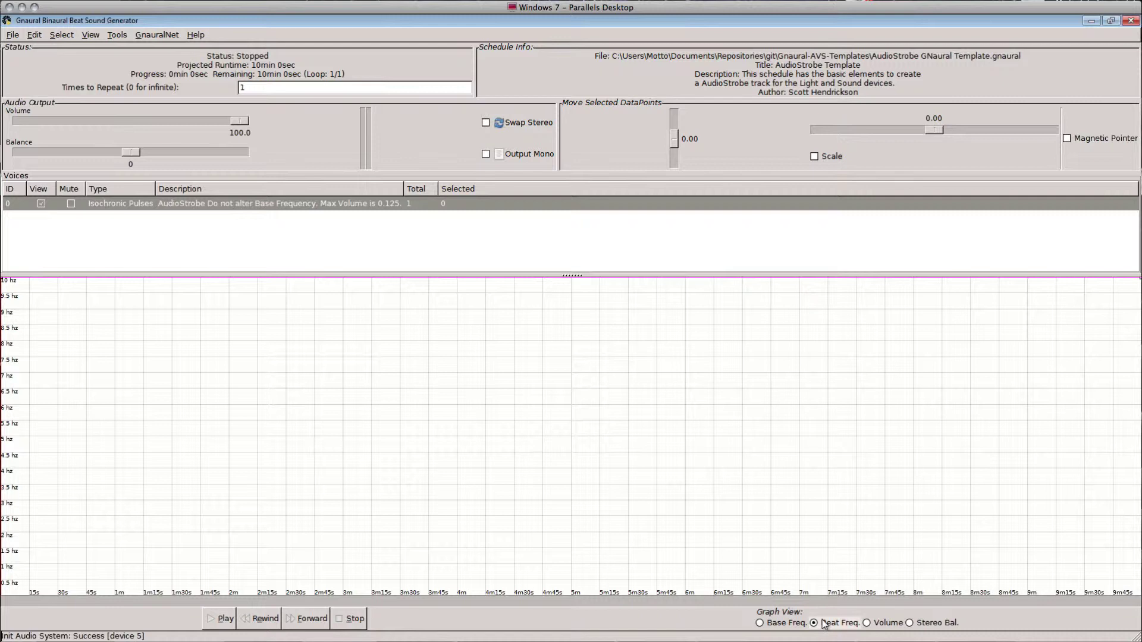
pyautogui.doubleClick(119, 317)
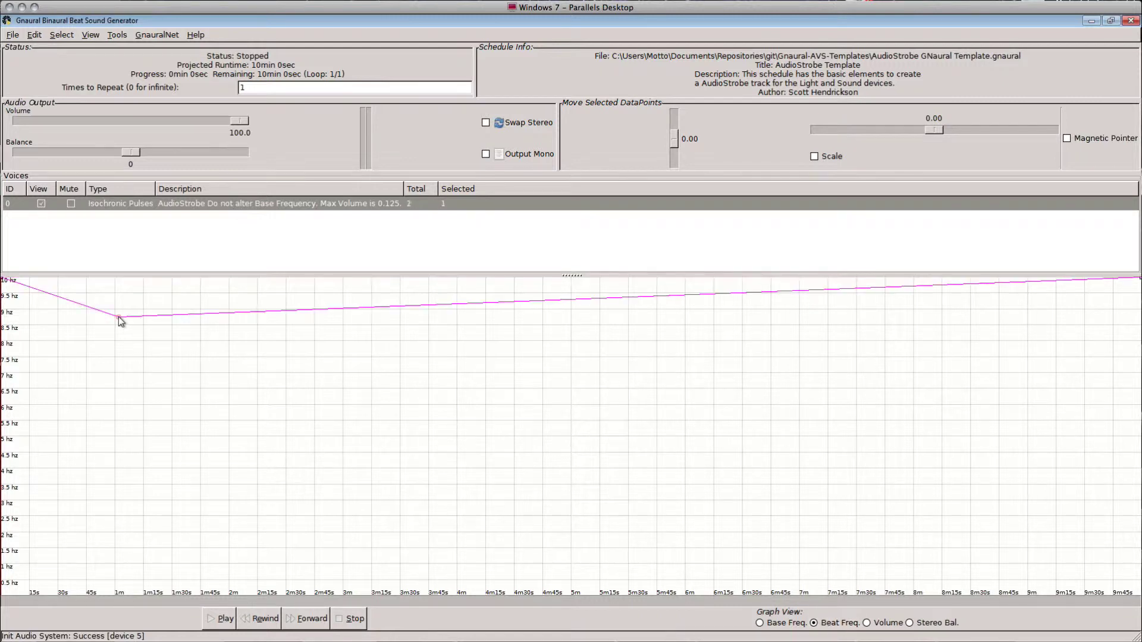
pyautogui.doubleClick(333, 349)
pyautogui.doubleClick(433, 295)
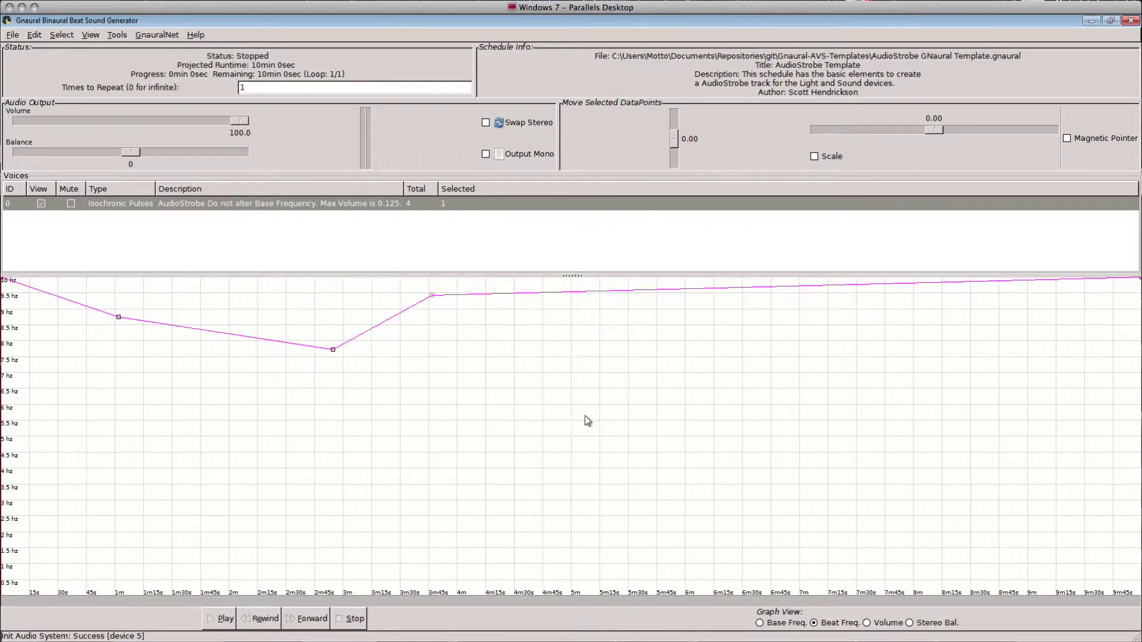
pyautogui.doubleClick(597, 433)
pyautogui.doubleClick(854, 307)
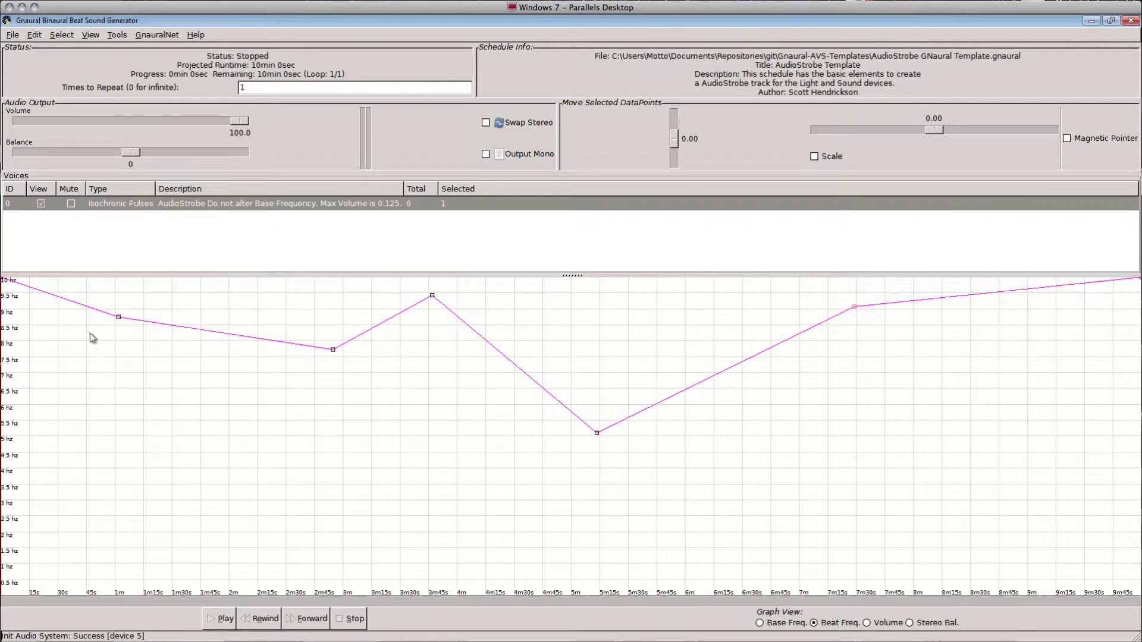
pyautogui.click(126, 205)
# - Duplicate the Isochronic Pulses voice as voice 1 and hide voice 0 from the graph
pyautogui.doubleClick(127, 205)
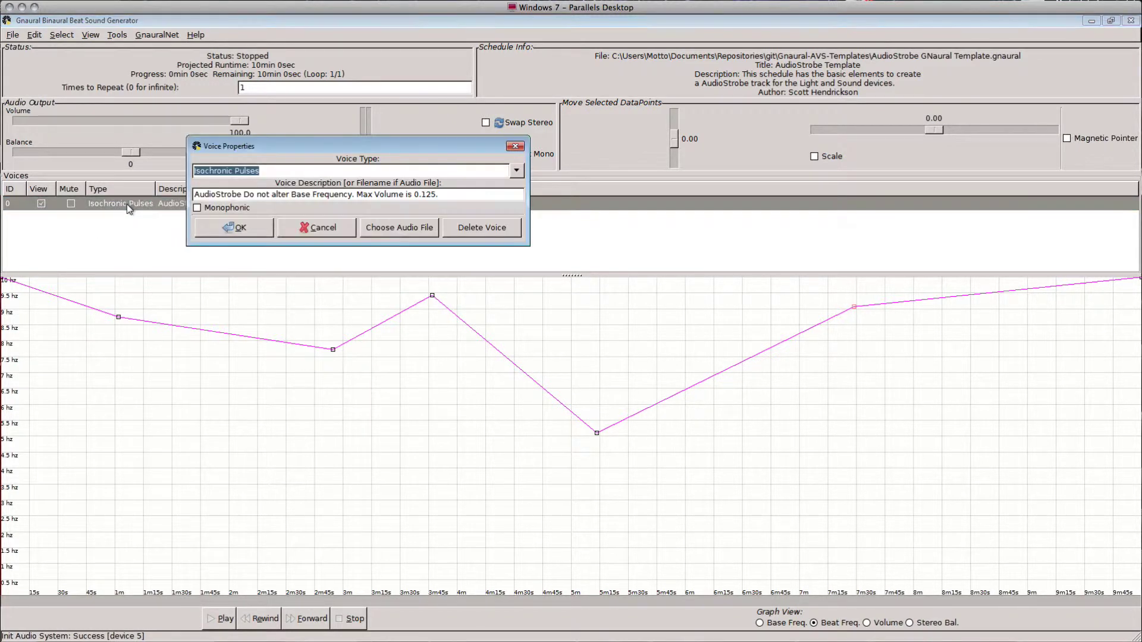
pyautogui.click(515, 146)
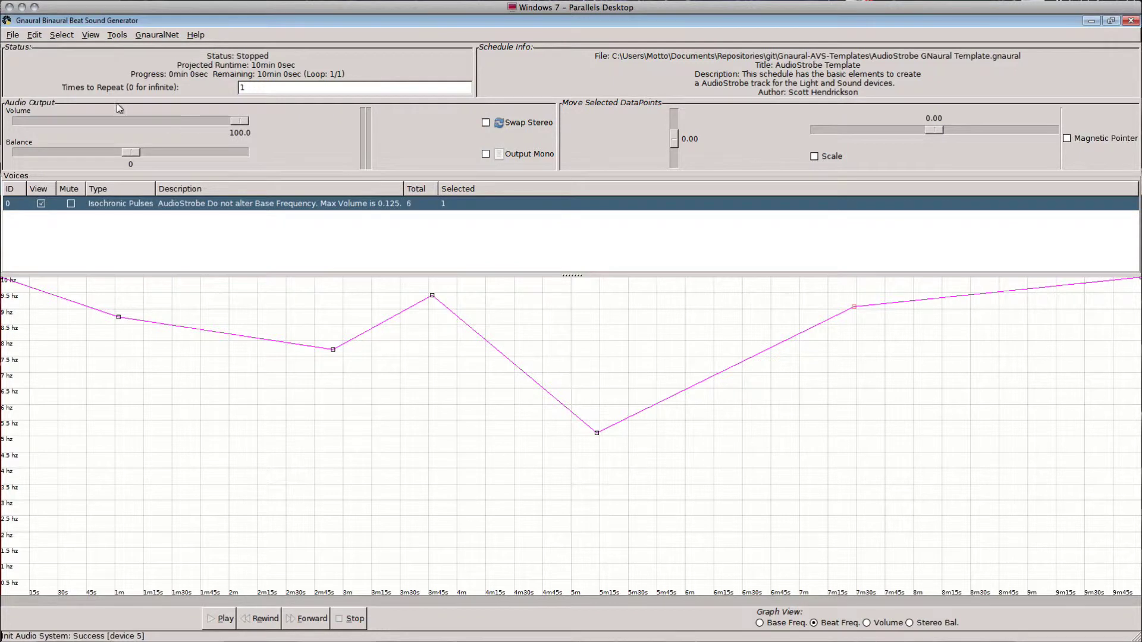
pyautogui.click(107, 37)
pyautogui.click(123, 62)
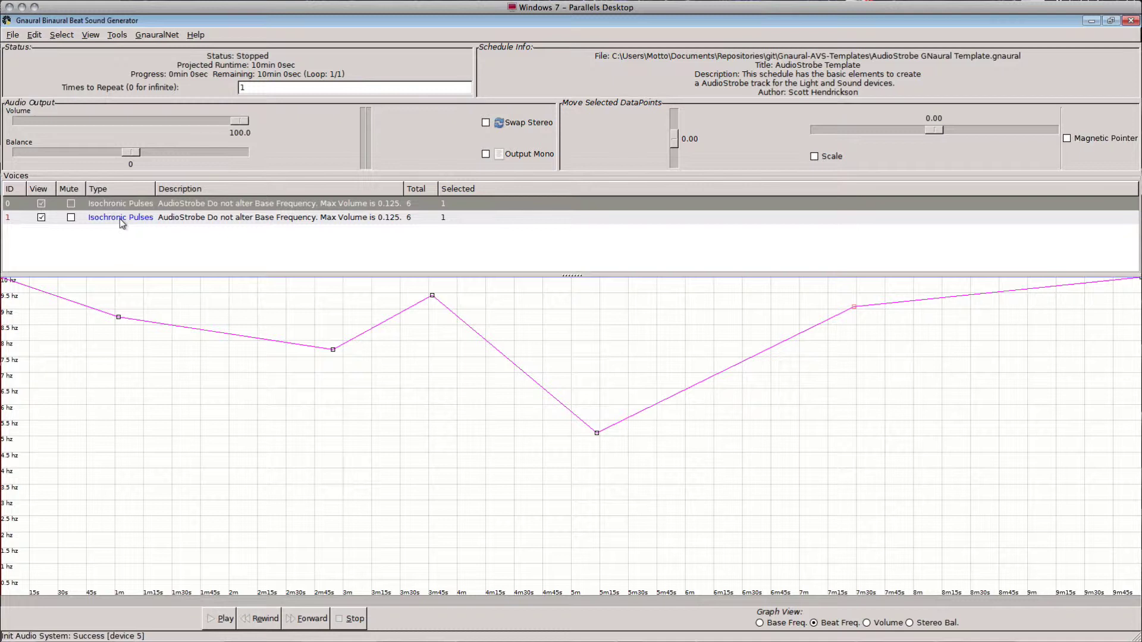
pyautogui.click(120, 219)
pyautogui.click(41, 204)
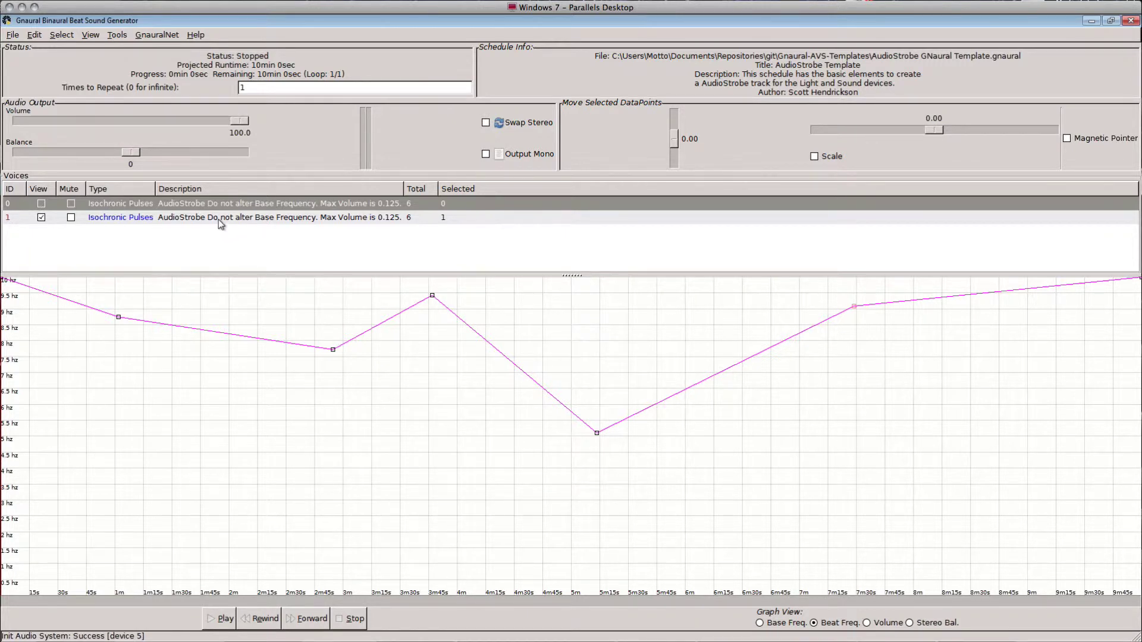
# - Change voice 1 to a Binaural Beat voice with the description 'Binaural beat to sync'
pyautogui.doubleClick(247, 218)
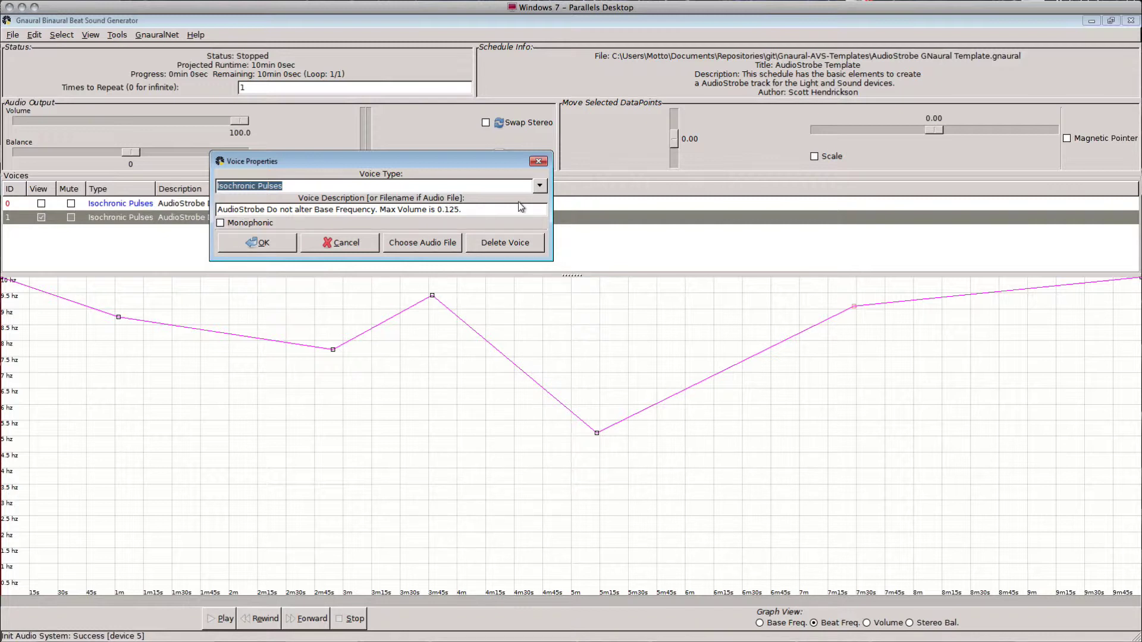
pyautogui.click(538, 186)
pyautogui.click(429, 202)
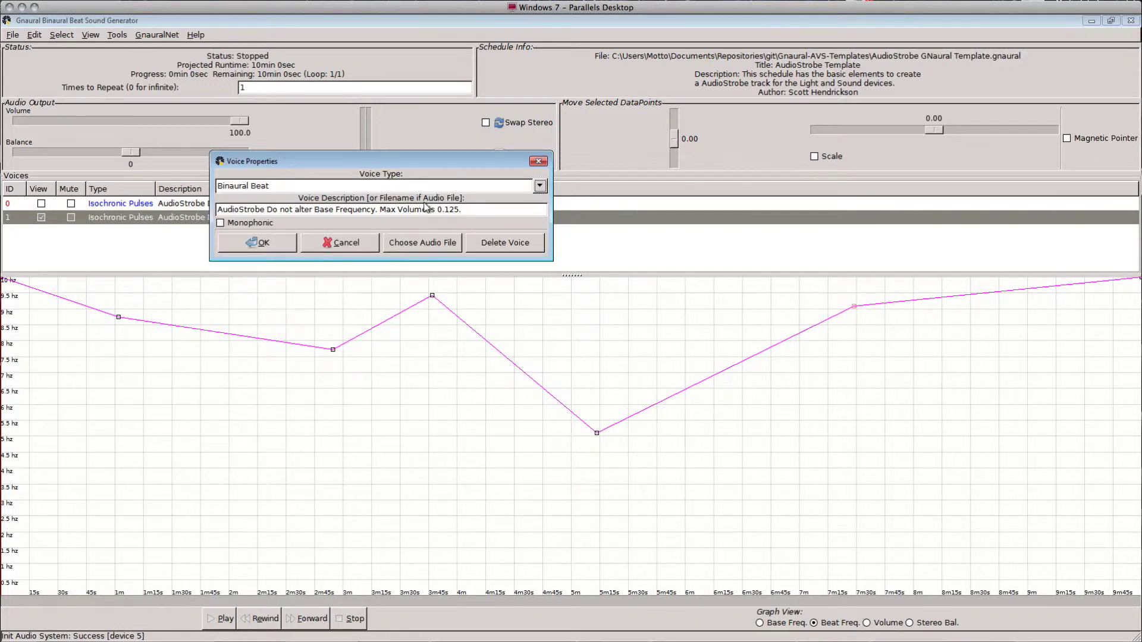
pyautogui.moveTo(478, 211); pyautogui.dragTo(156, 205)
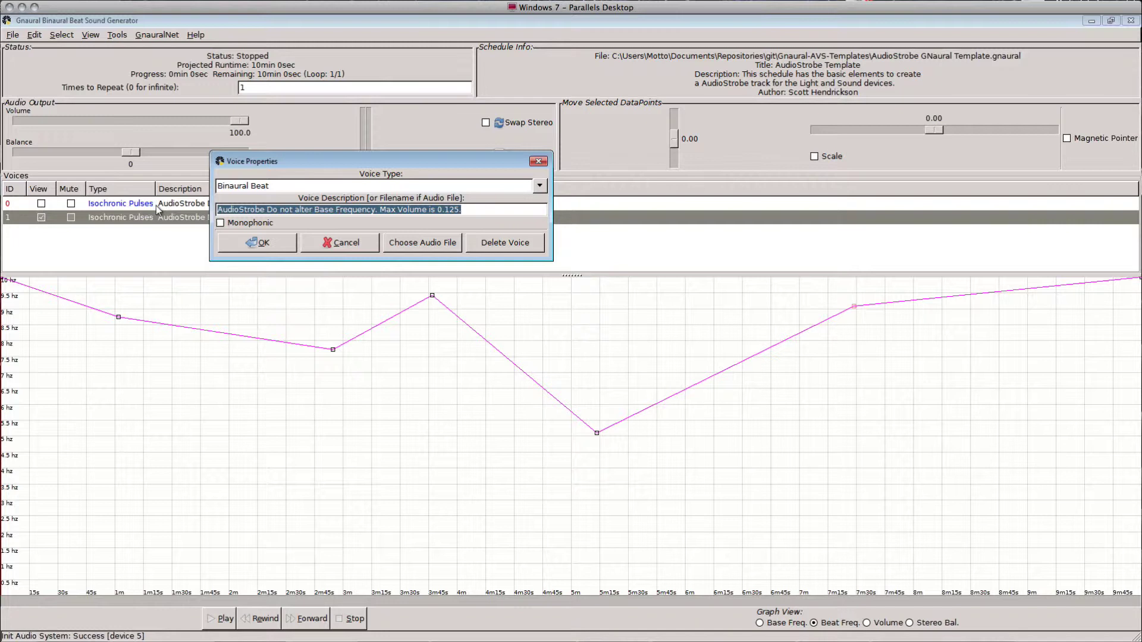
pyautogui.write('Bina')
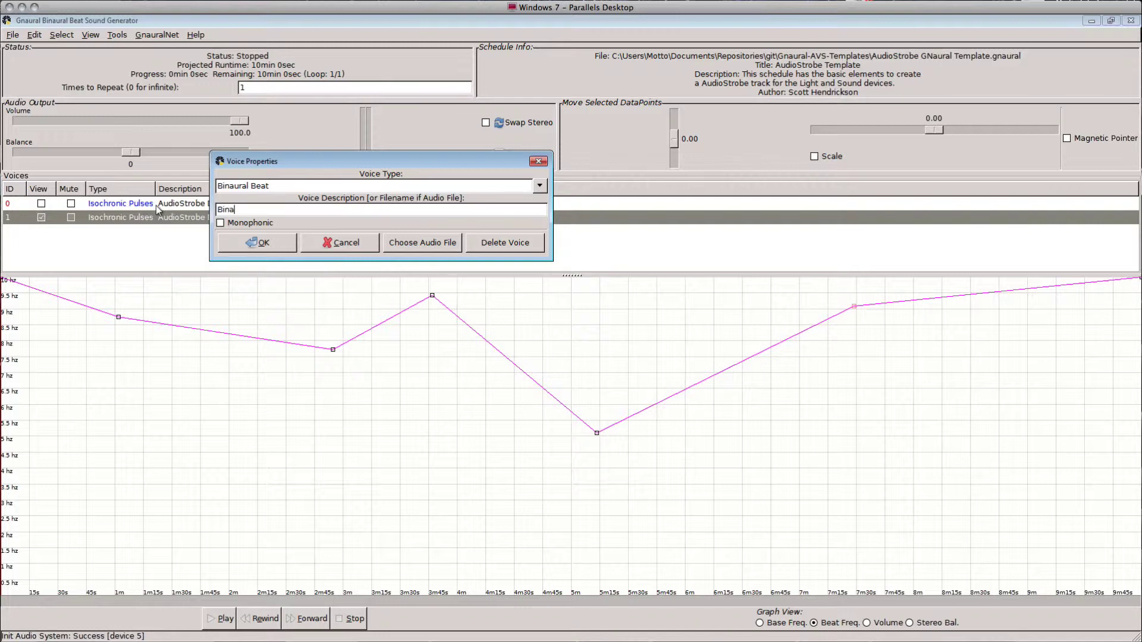
pyautogui.write('ural beat to synch')
pyautogui.press('BackSpace')
pyautogui.click(262, 243)
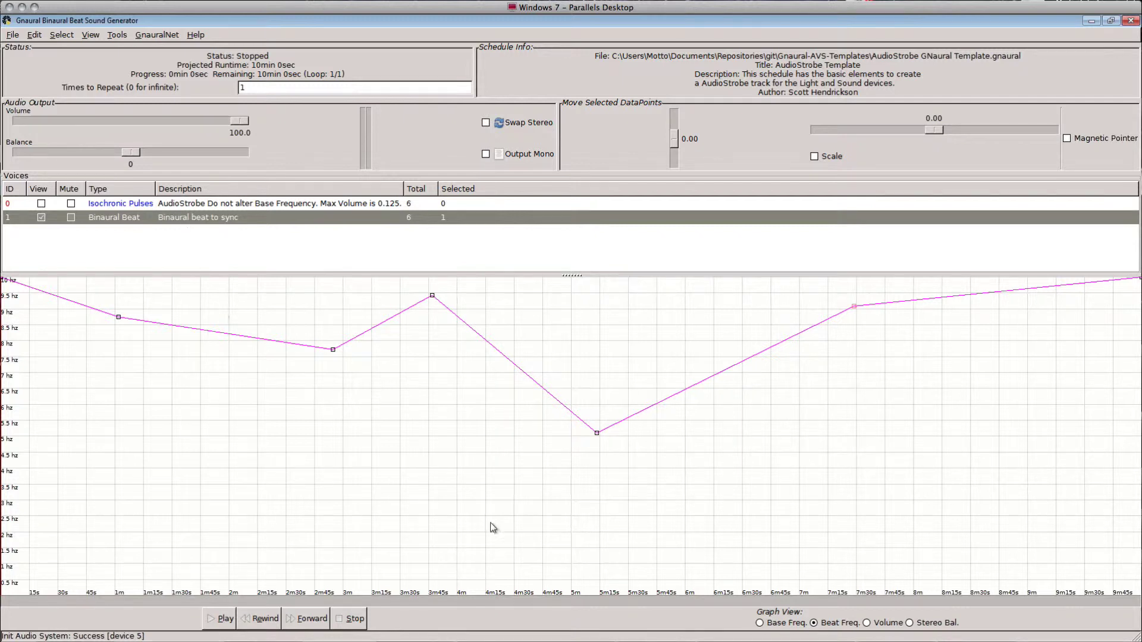
# - Select all datapoints and drag voice 1's base frequency down from about 128 hz to roughly 100 hz
pyautogui.click(783, 624)
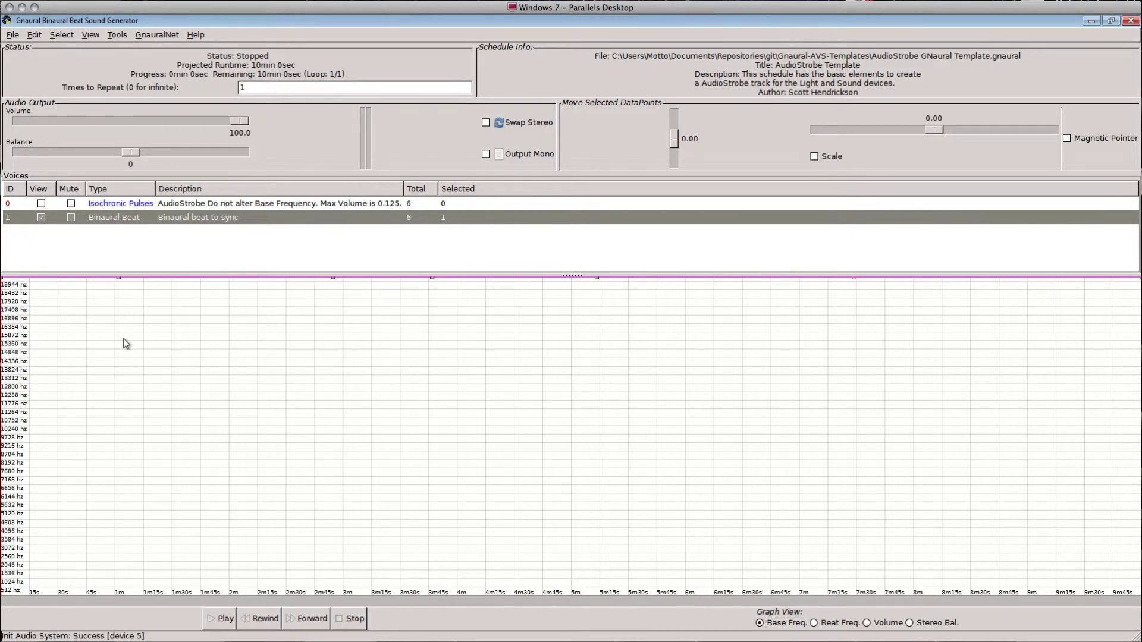
pyautogui.click(59, 37)
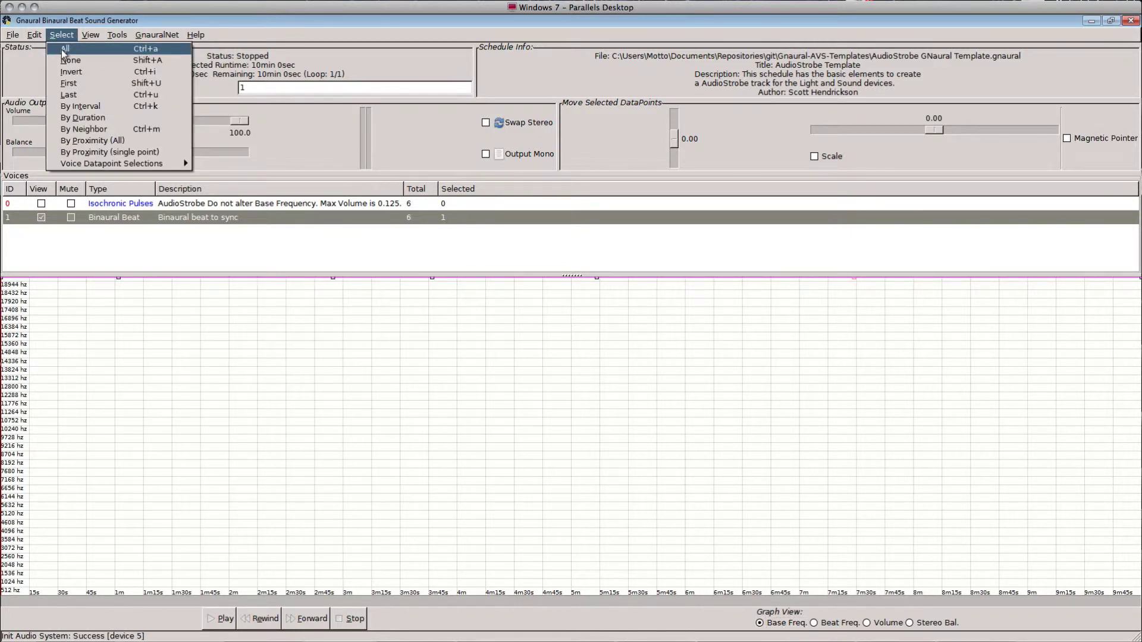
pyautogui.click(62, 49)
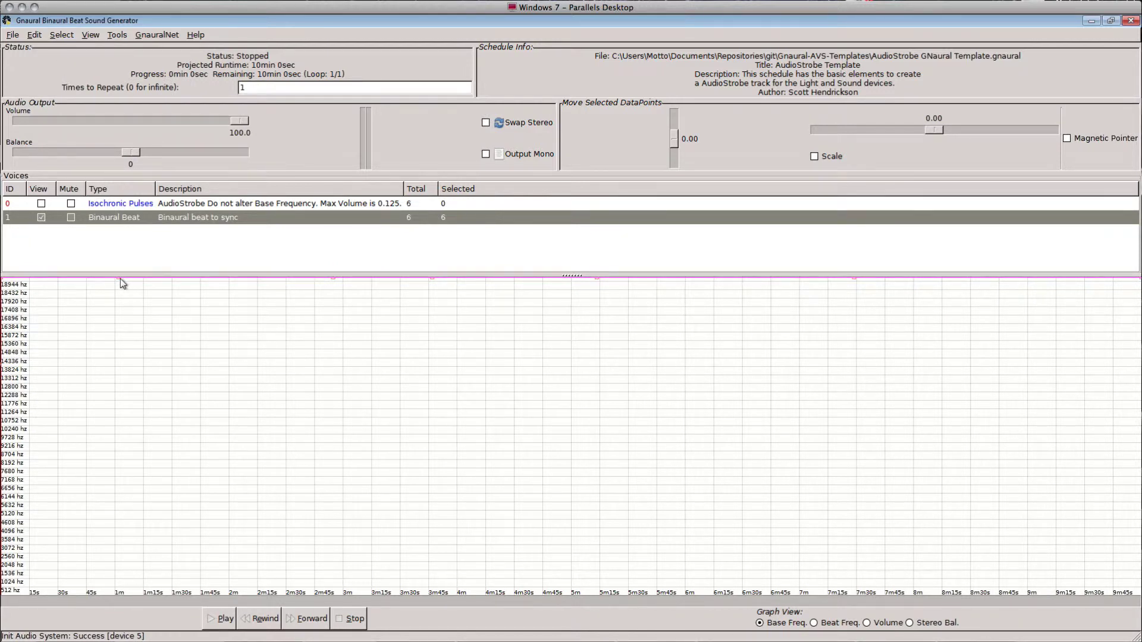
pyautogui.moveTo(120, 277); pyautogui.dragTo(116, 588)
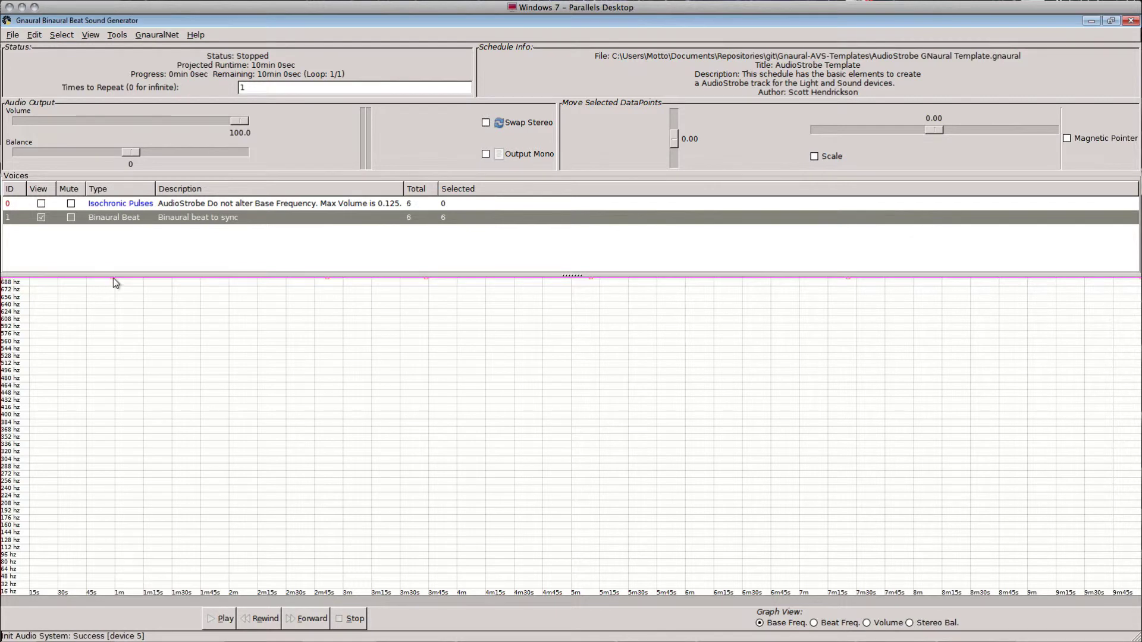
pyautogui.moveTo(114, 280); pyautogui.dragTo(98, 551)
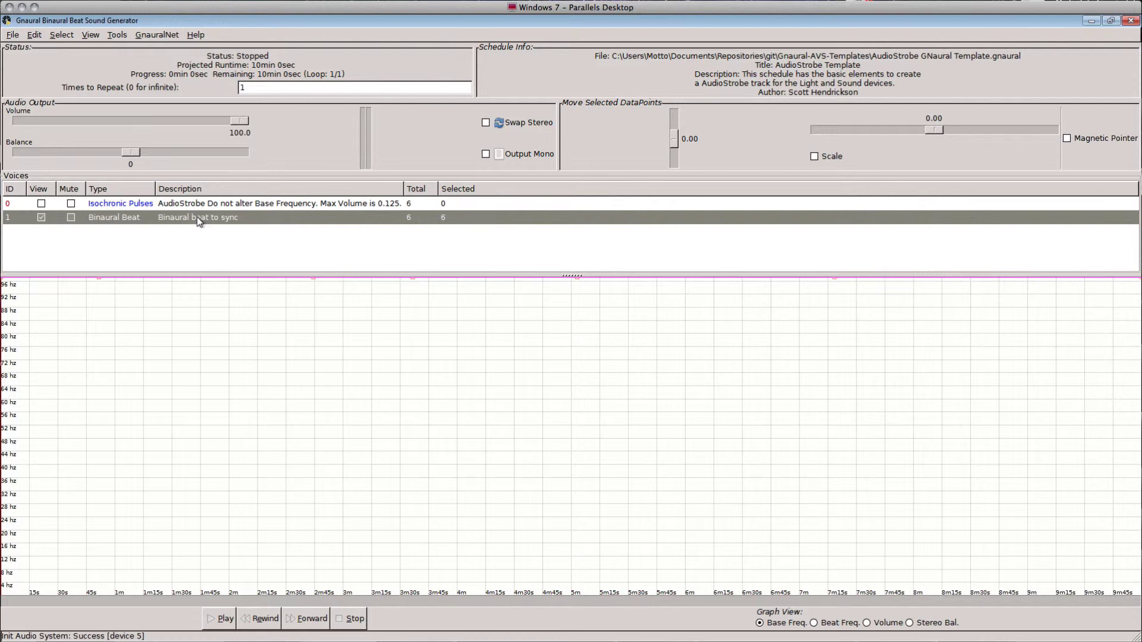
# - Show the beat-frequency curve, then briefly play, pause and stop the schedule
pyautogui.click(828, 626)
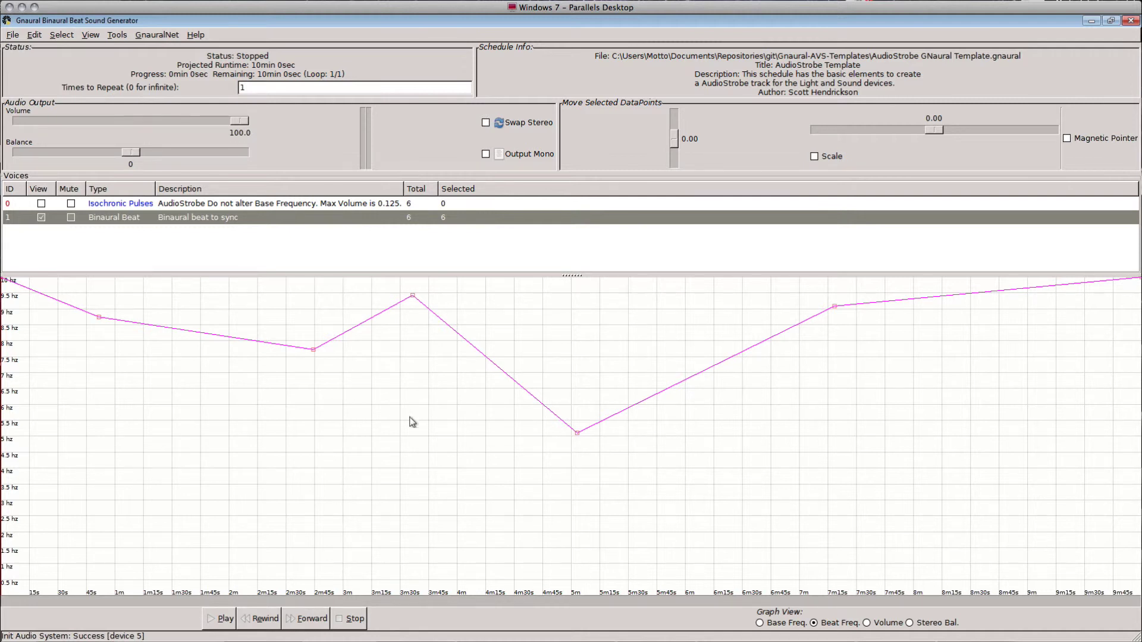
pyautogui.click(219, 619)
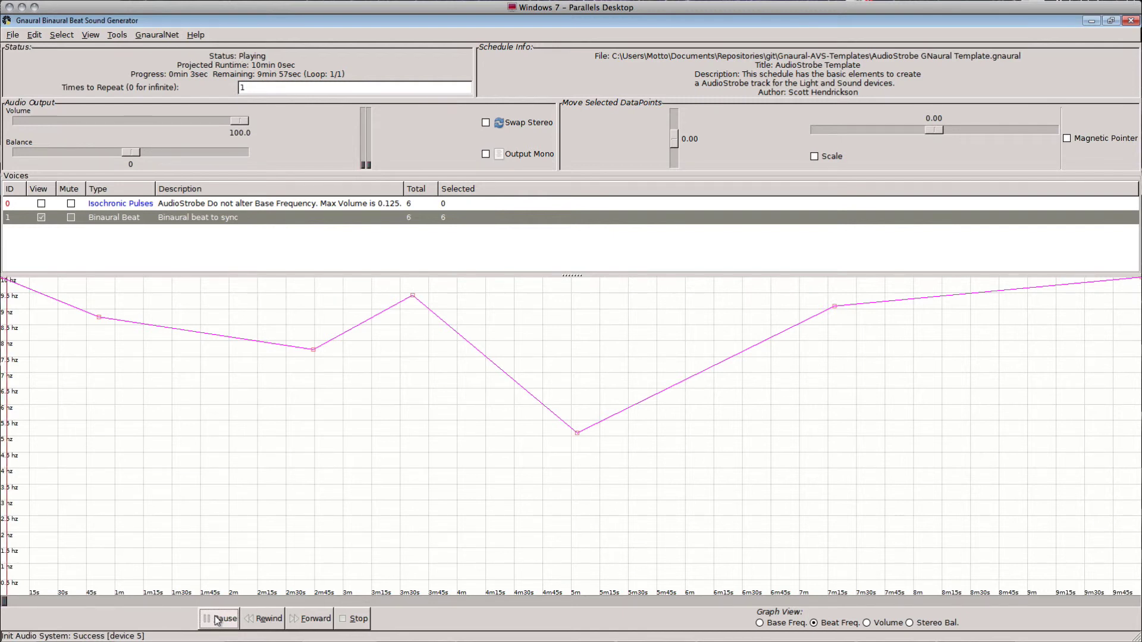
pyautogui.click(218, 619)
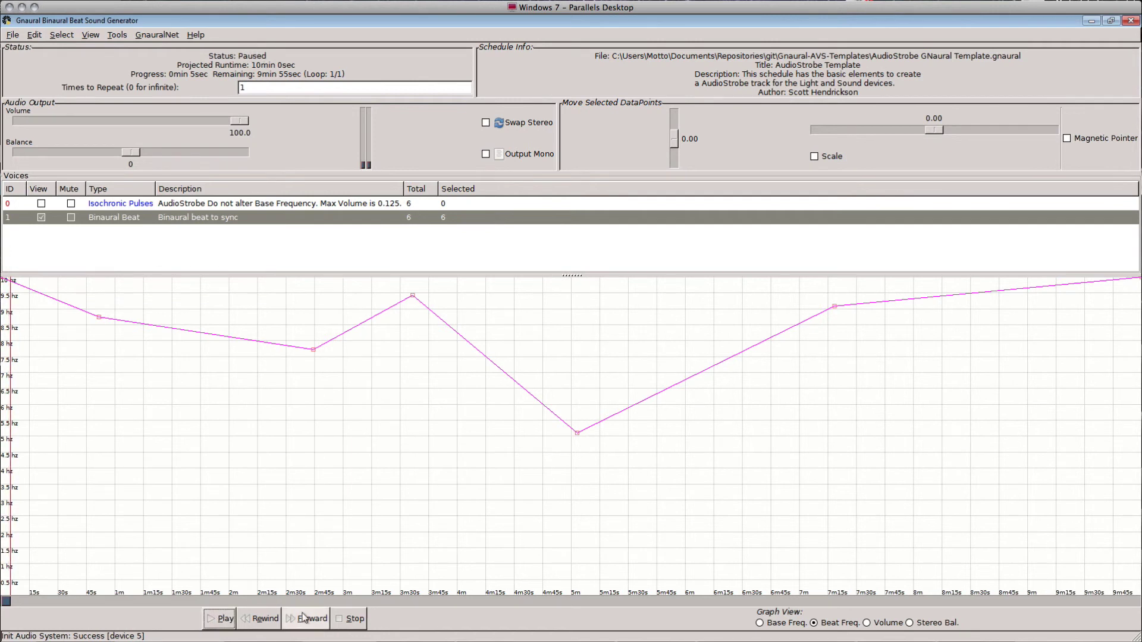
pyautogui.click(349, 619)
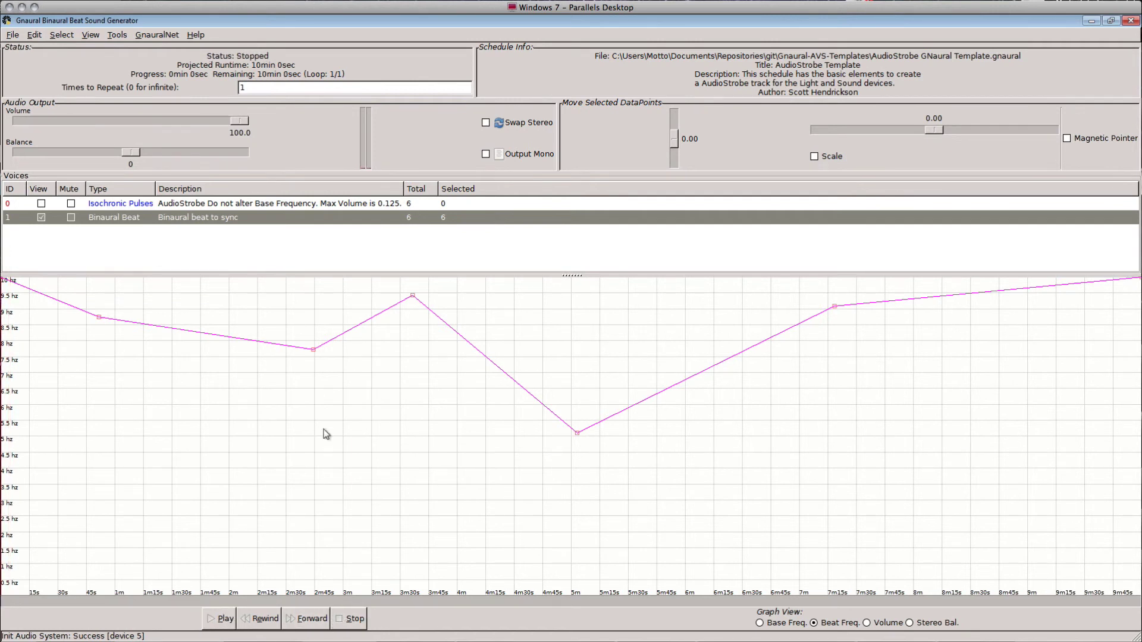